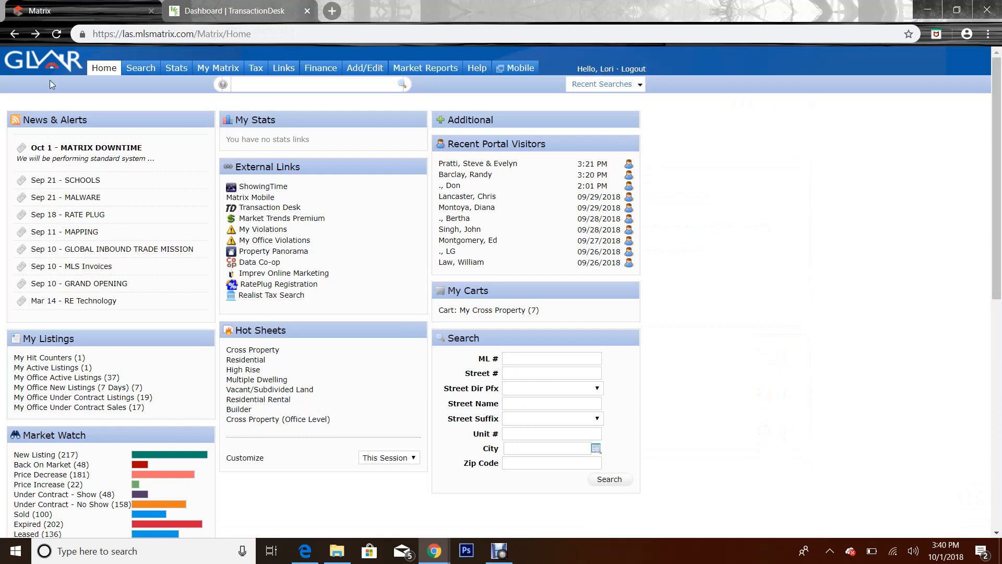
Choose Clark - Tax from the Matrix Tax menu to open the county tax search
{"action": "left_click", "coordinate": [257, 72]}
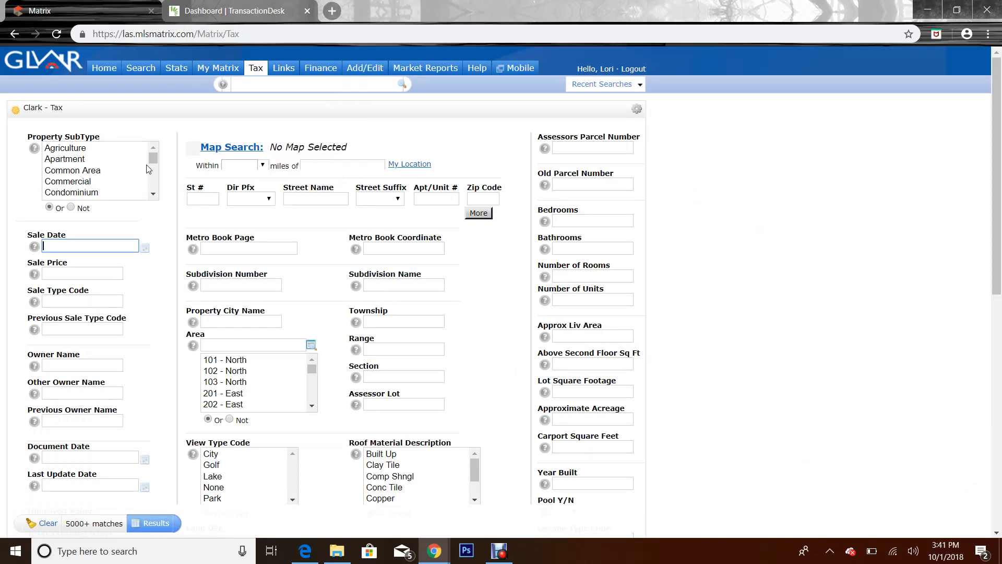
{"action": "left_click", "coordinate": [208, 199]}
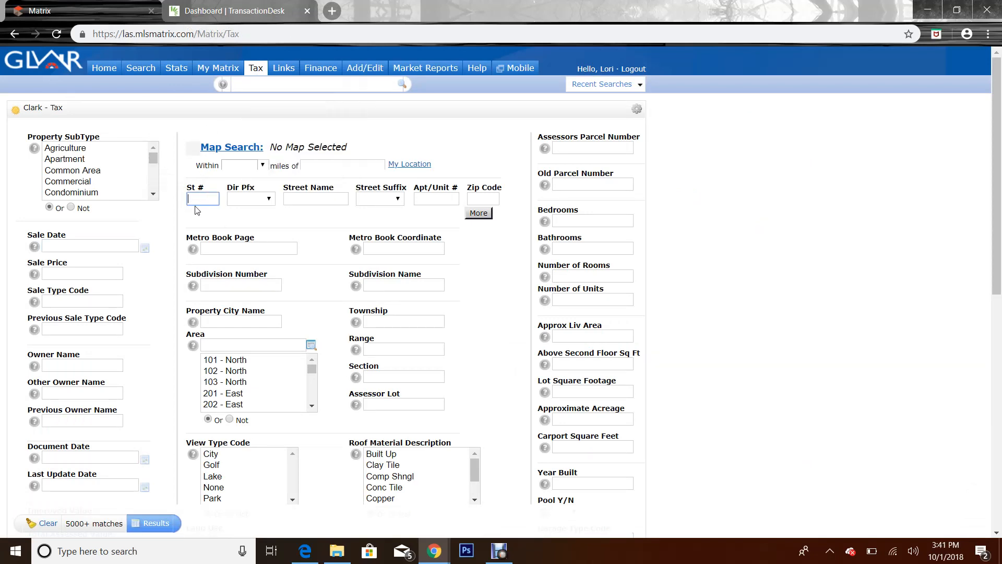
{"action": "left_click", "coordinate": [318, 202]}
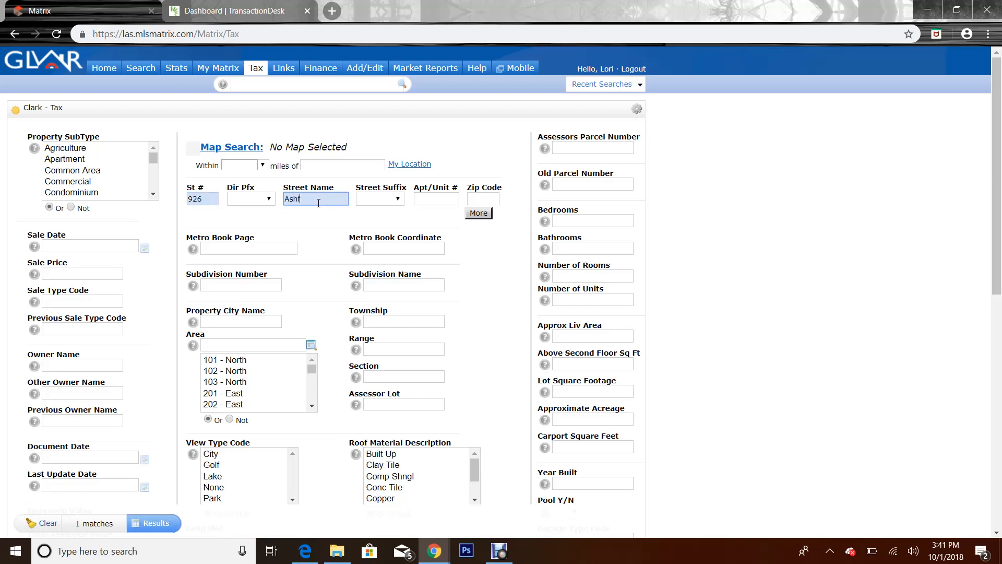
{"action": "left_click", "coordinate": [400, 200]}
{"action": "scroll", "coordinate": [391, 199], "scroll_direction": "down", "scroll_amount": 2}
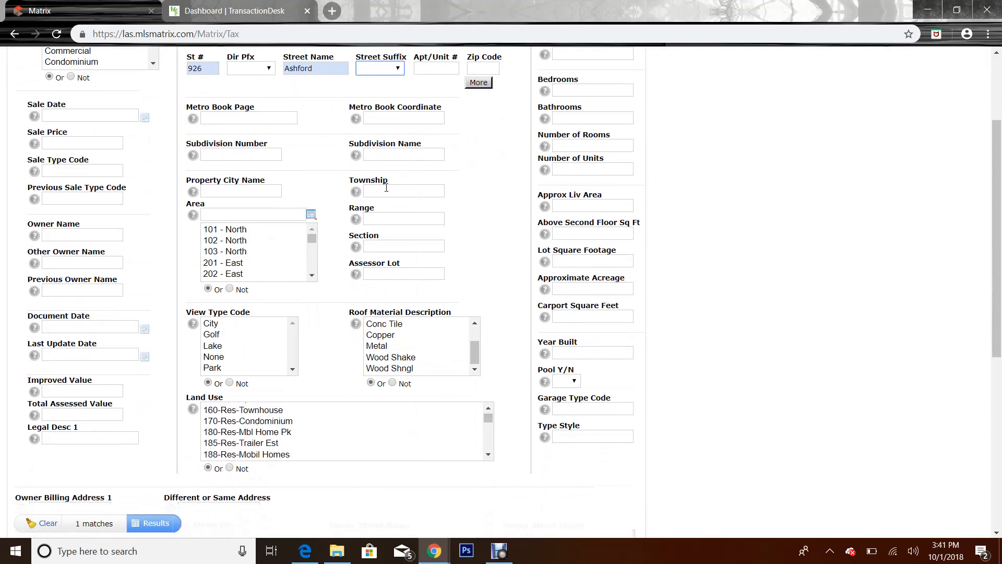
{"action": "scroll", "coordinate": [387, 187], "scroll_direction": "up", "scroll_amount": 1}
{"action": "left_click", "coordinate": [381, 133]}
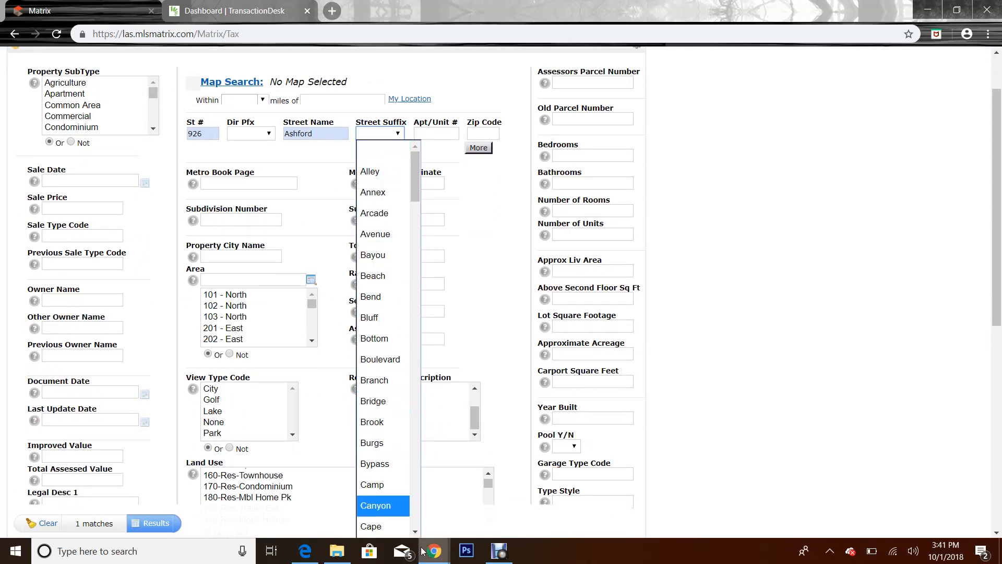
{"action": "scroll", "coordinate": [409, 378], "scroll_direction": "down", "scroll_amount": 20}
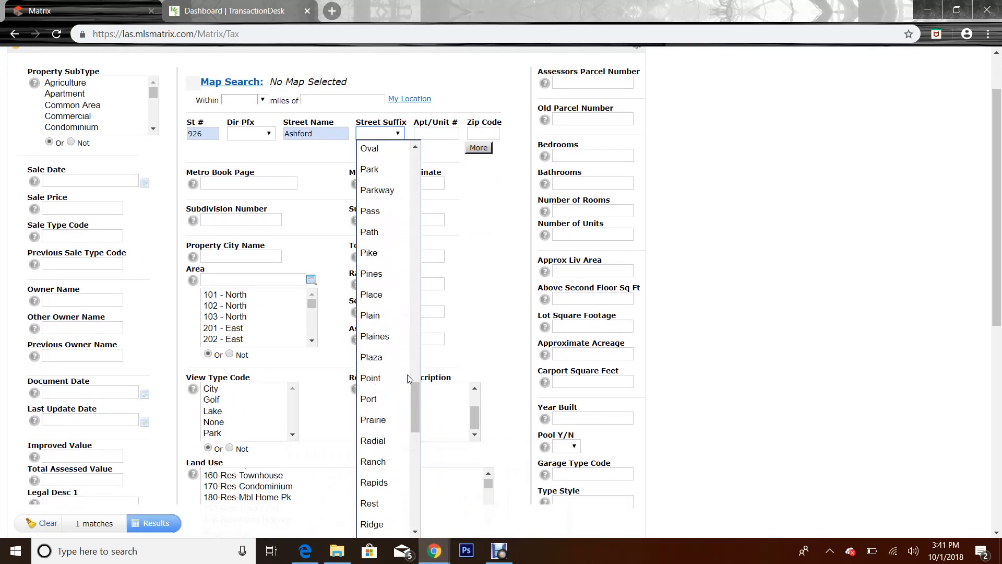
{"action": "scroll", "coordinate": [409, 378], "scroll_direction": "down", "scroll_amount": 5}
{"action": "left_click", "coordinate": [379, 506]}
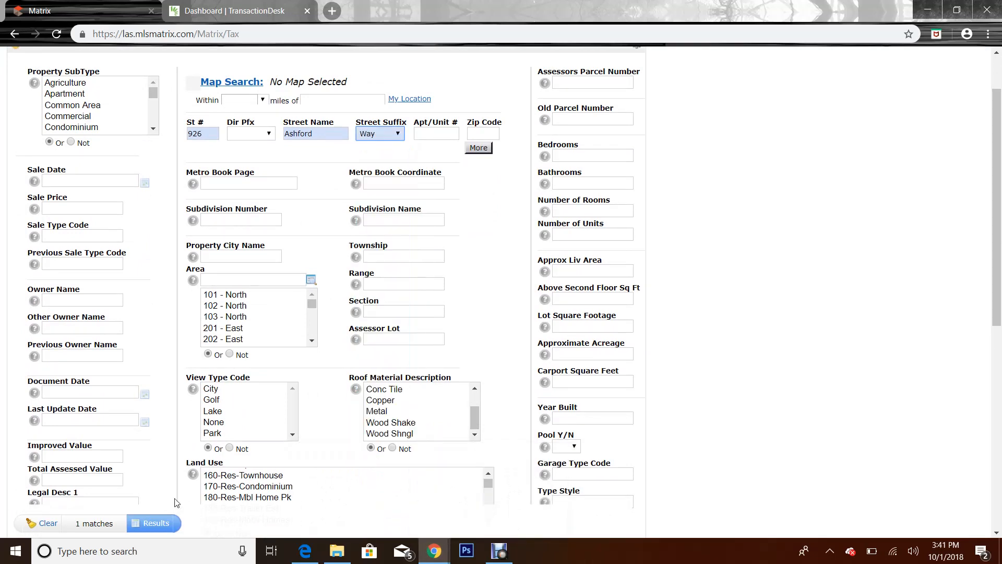
{"action": "left_click", "coordinate": [154, 523]}
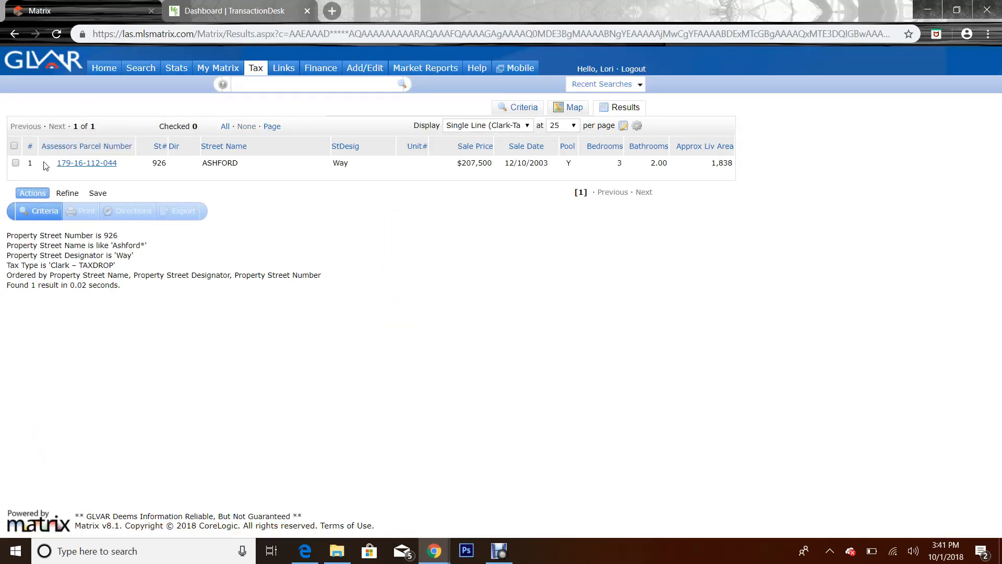
{"action": "left_click_drag", "start_coordinate": [55, 164], "coordinate": [121, 164]}
{"action": "right_click", "coordinate": [91, 163]}
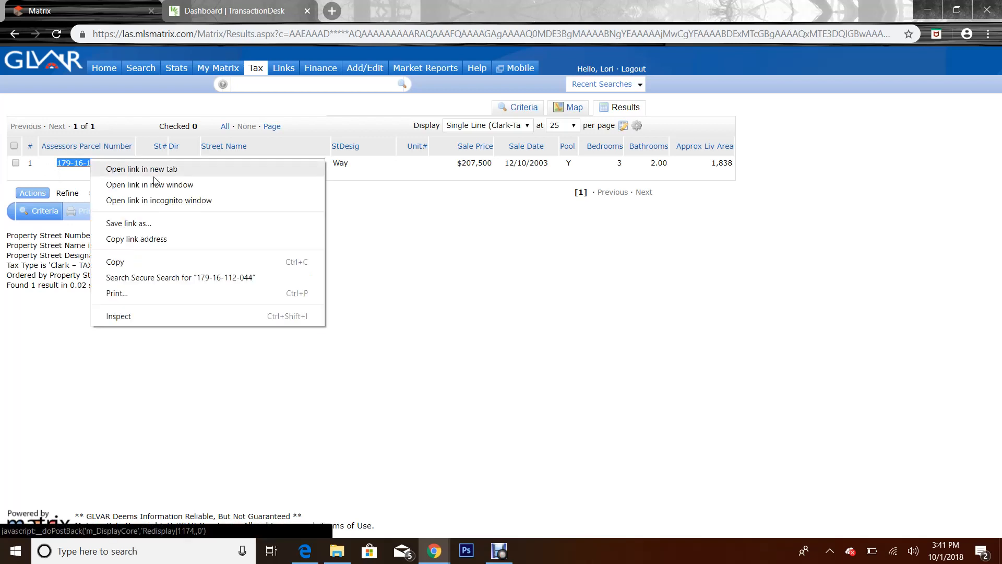
{"action": "left_click", "coordinate": [135, 262]}
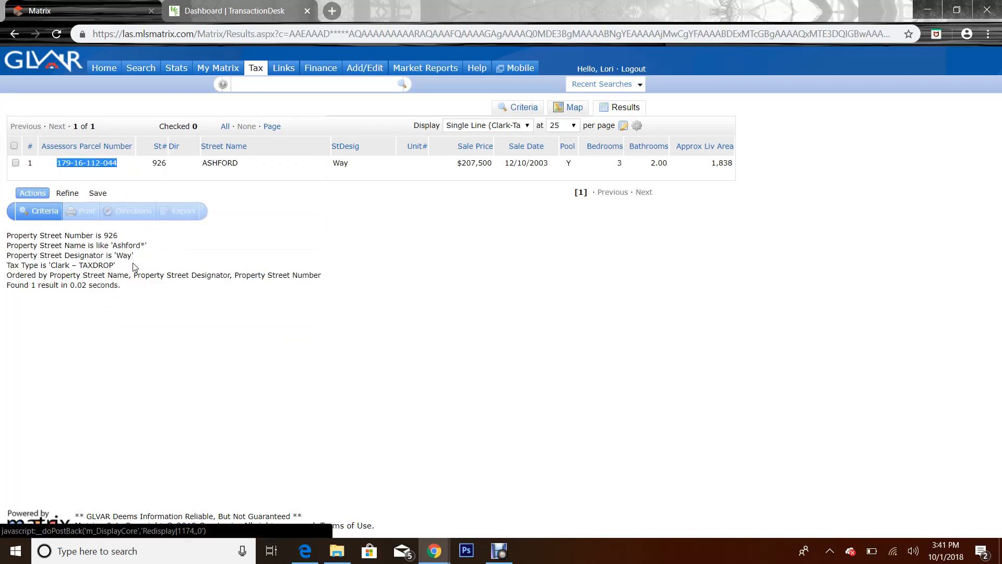
{"action": "left_click", "coordinate": [443, 289]}
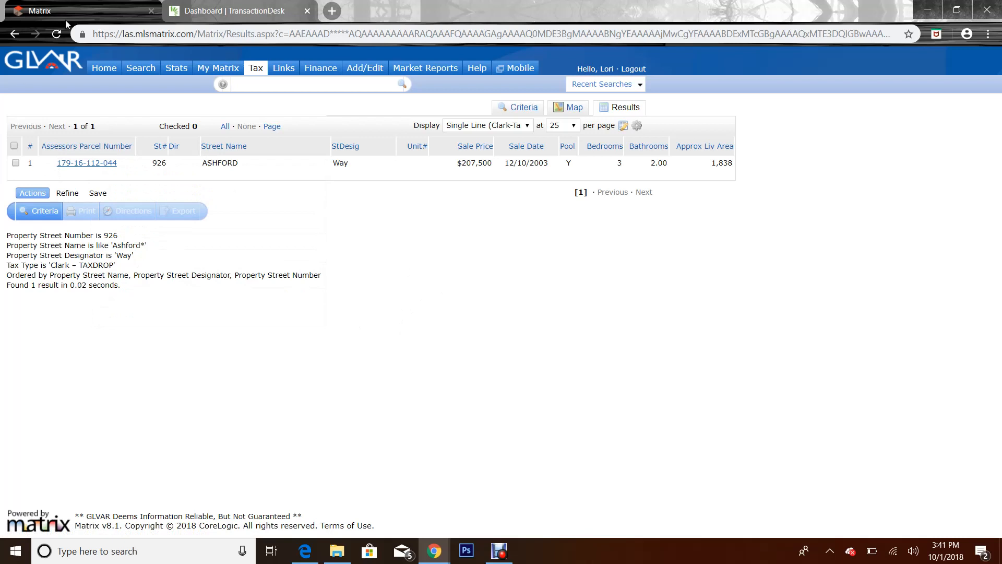
{"action": "left_click", "coordinate": [206, 11]}
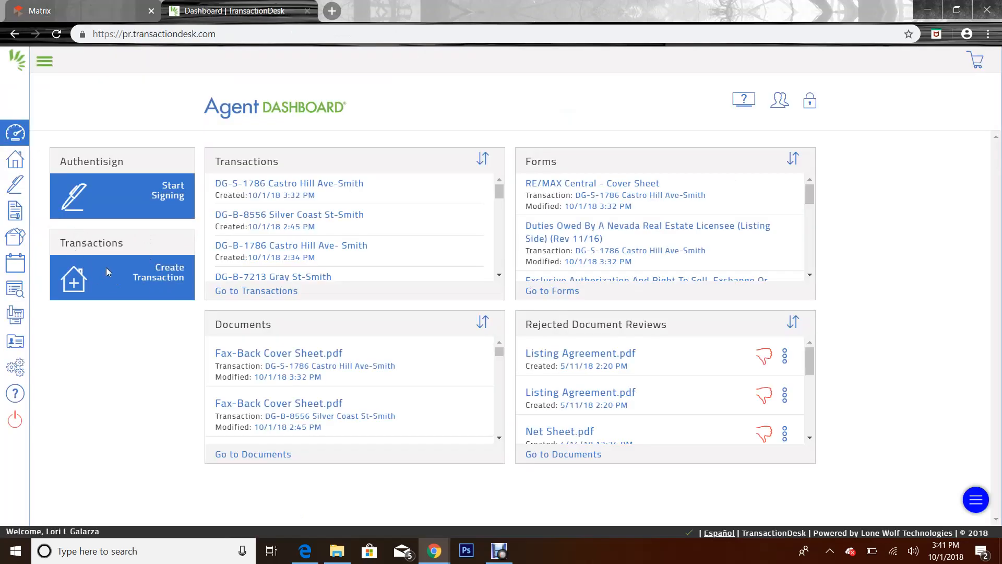
{"action": "left_click", "coordinate": [168, 274]}
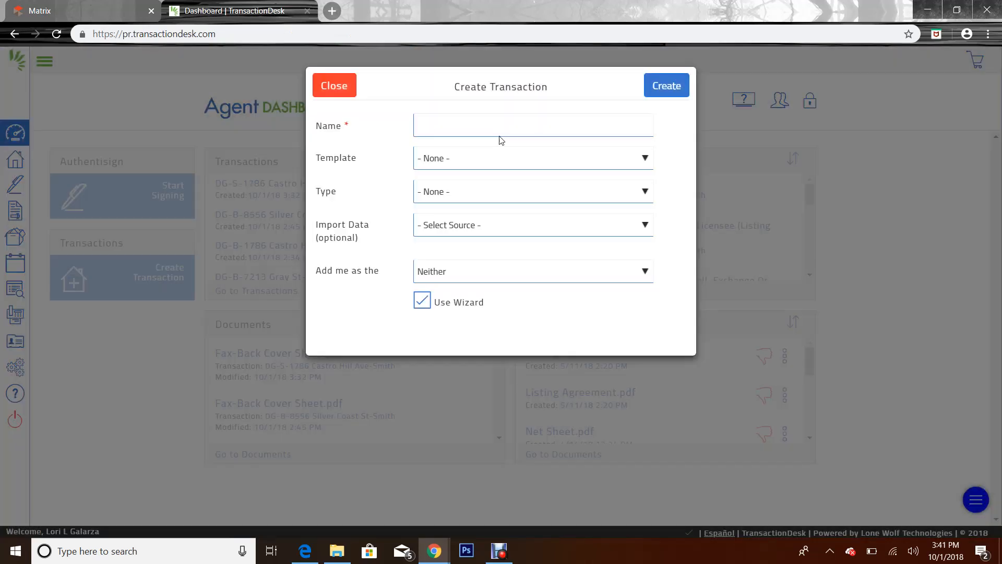
{"action": "left_click", "coordinate": [510, 127]}
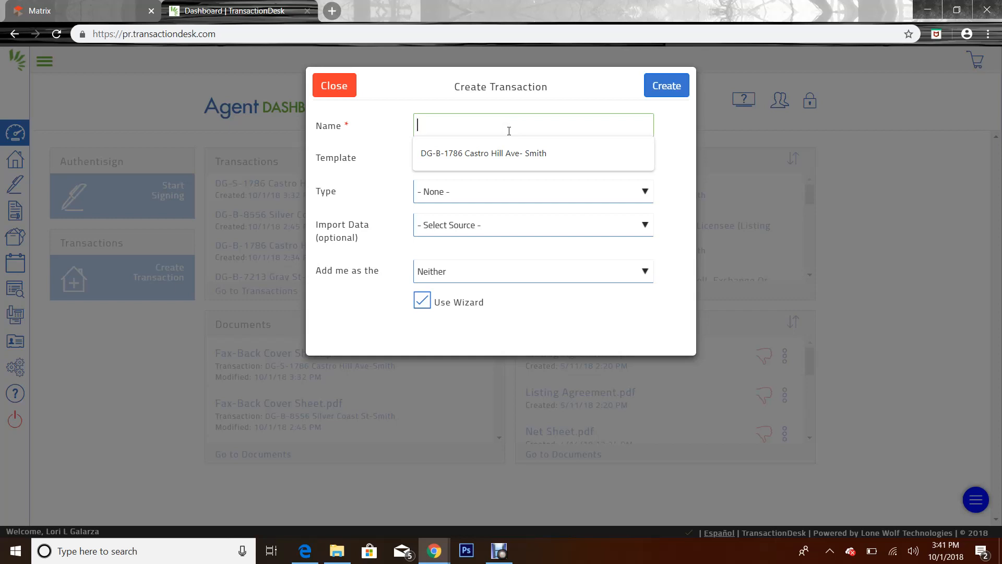
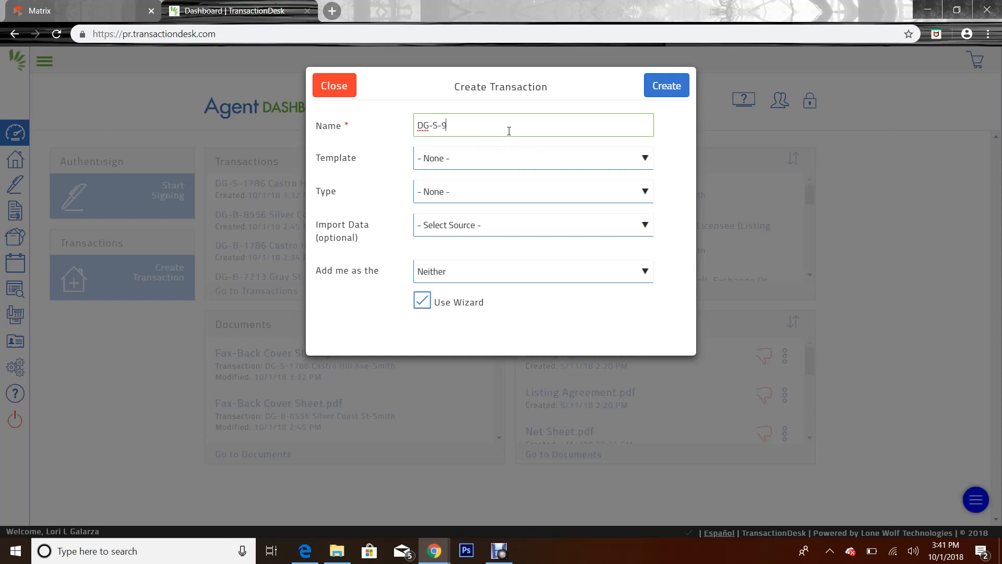
{"action": "left_click", "coordinate": [456, 146]}
{"action": "left_click", "coordinate": [458, 163]}
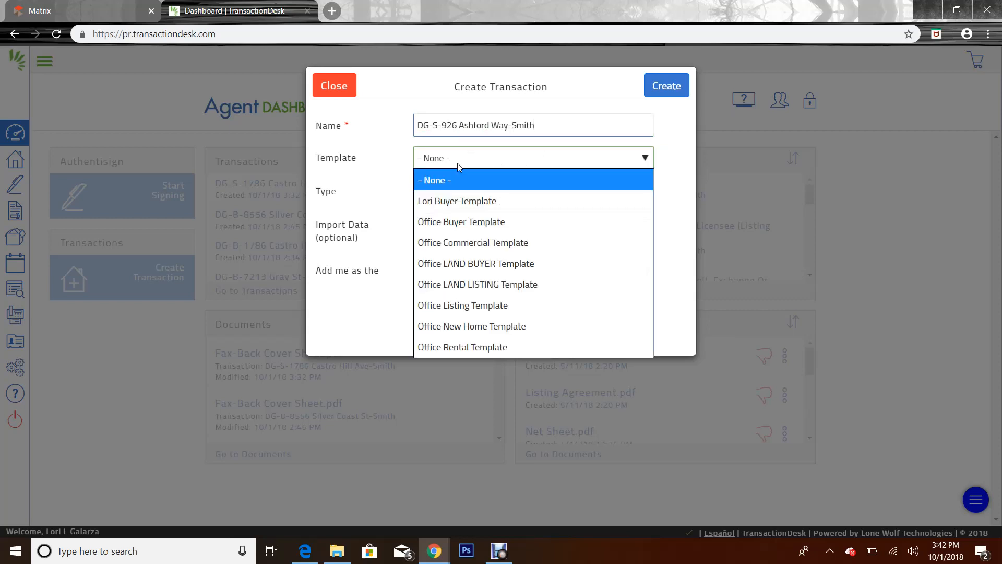
{"action": "left_click", "coordinate": [484, 311]}
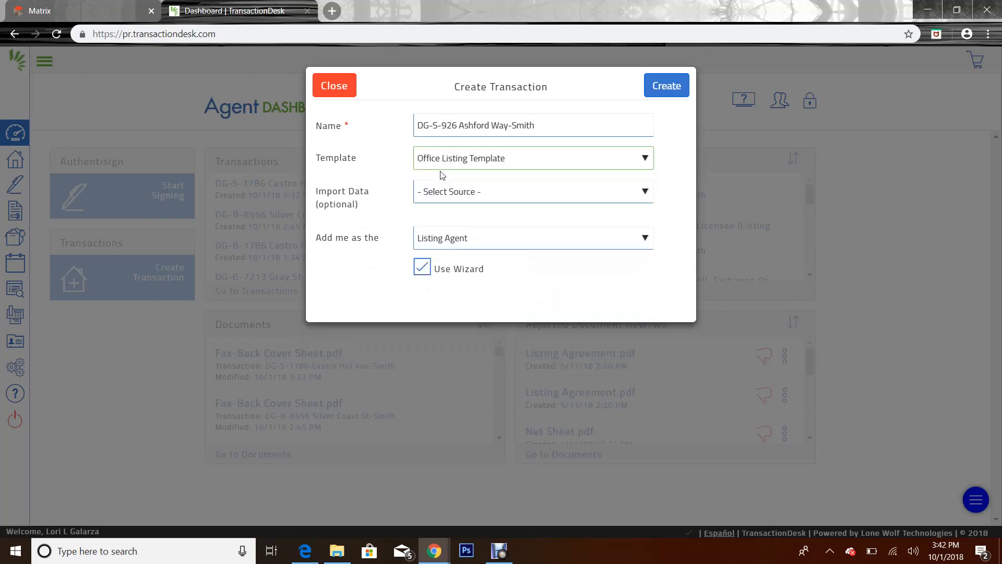
{"action": "left_click", "coordinate": [466, 197]}
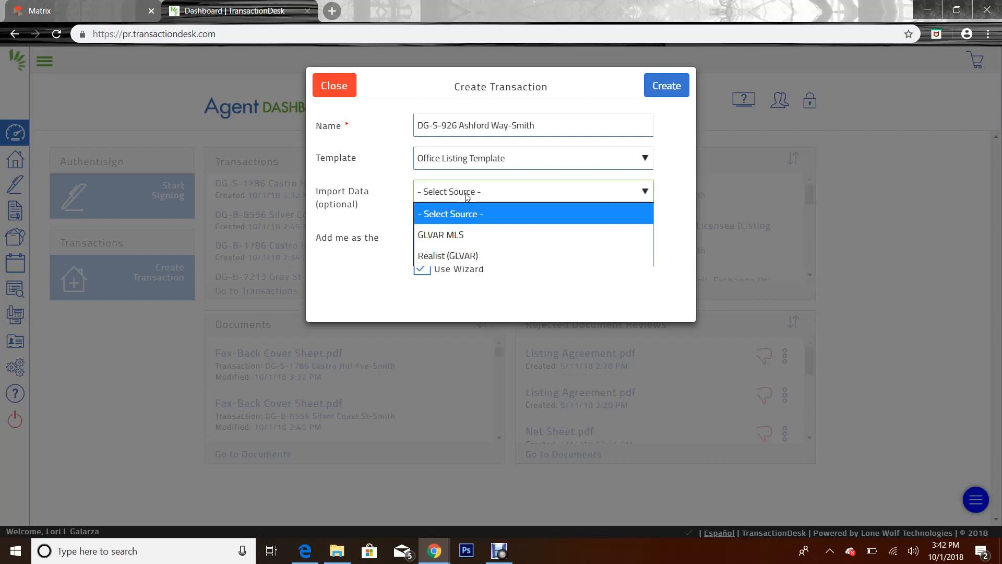
{"action": "left_click", "coordinate": [483, 256]}
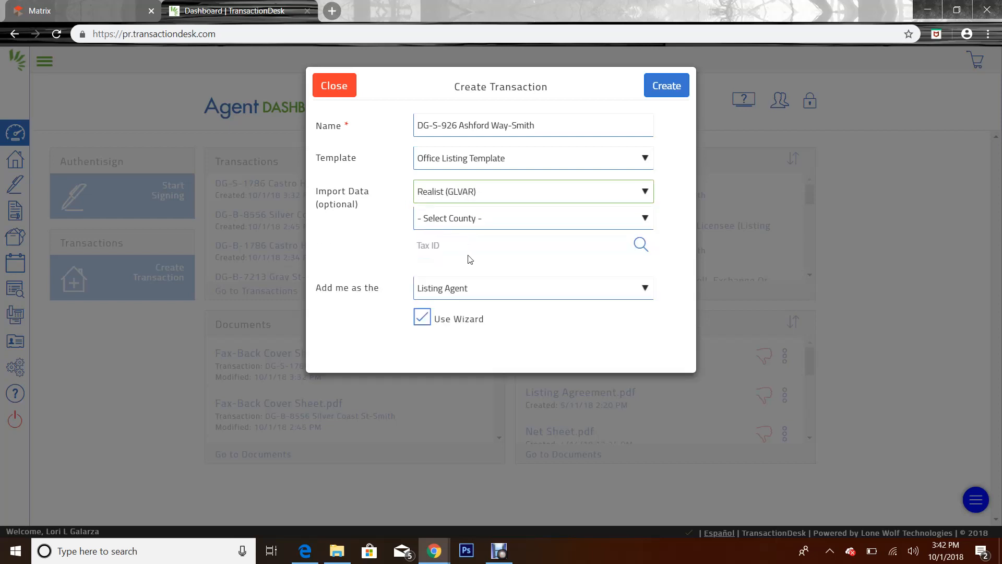
{"action": "left_click", "coordinate": [476, 221]}
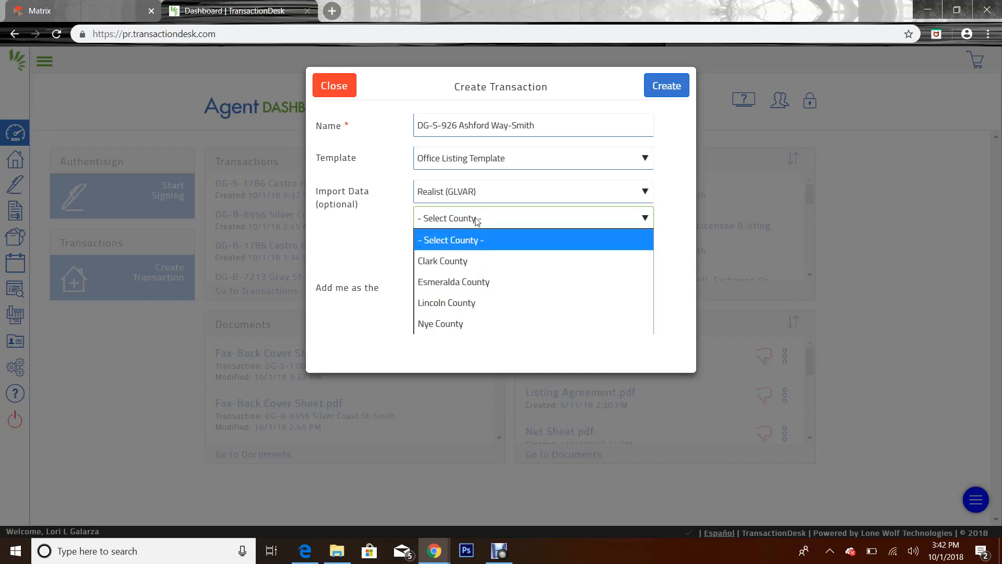
{"action": "left_click", "coordinate": [472, 261]}
{"action": "left_click", "coordinate": [445, 246]}
{"action": "right_click", "coordinate": [442, 249]}
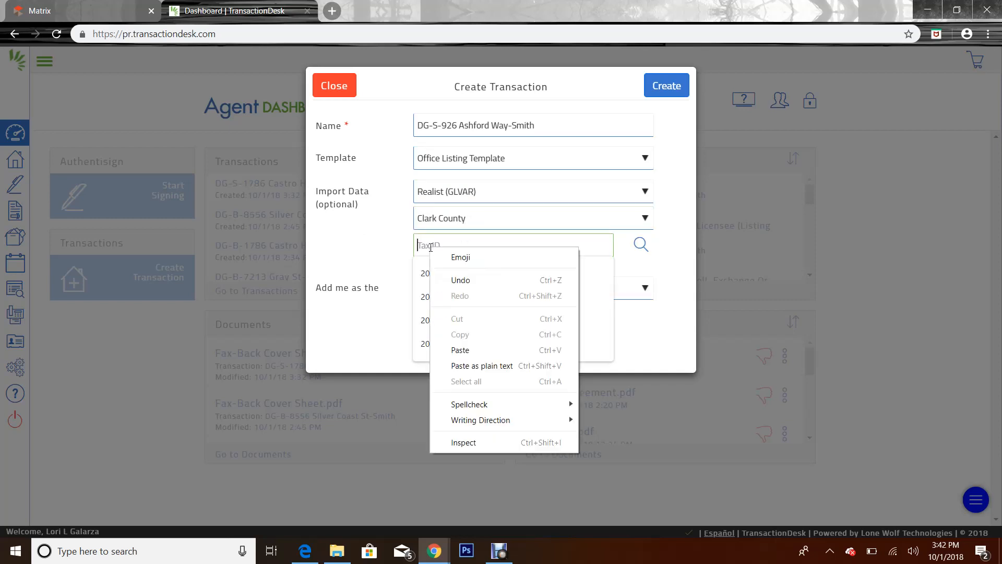
{"action": "left_click", "coordinate": [475, 351]}
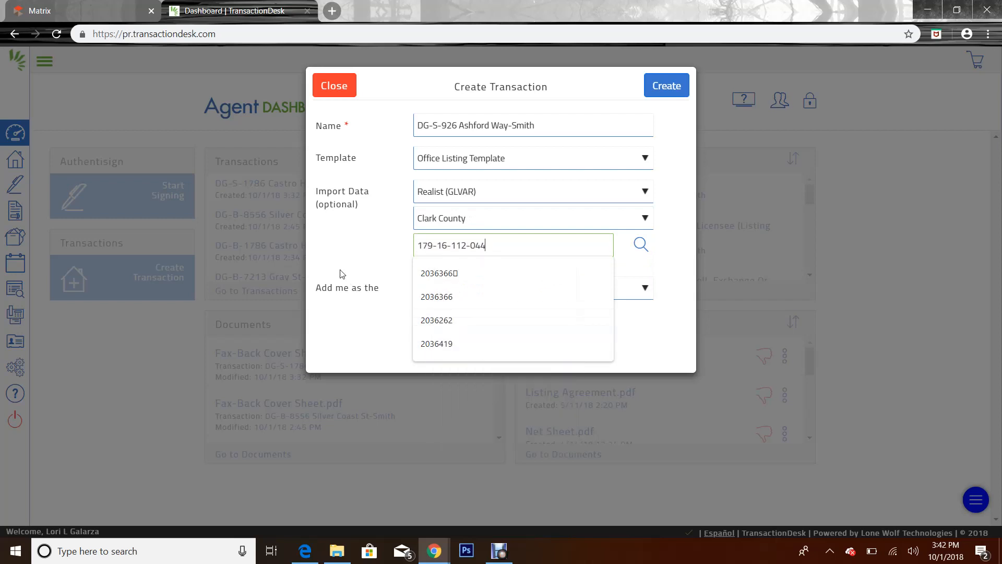
{"action": "left_click", "coordinate": [363, 259]}
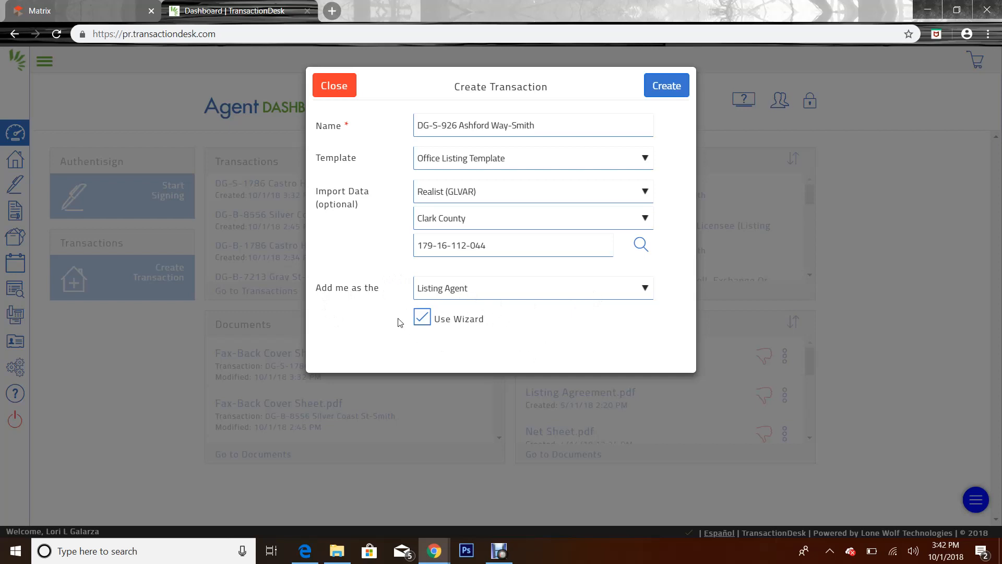
Create the transaction and step past transaction dates to the wizard's Contacts step
{"action": "left_click", "coordinate": [677, 88]}
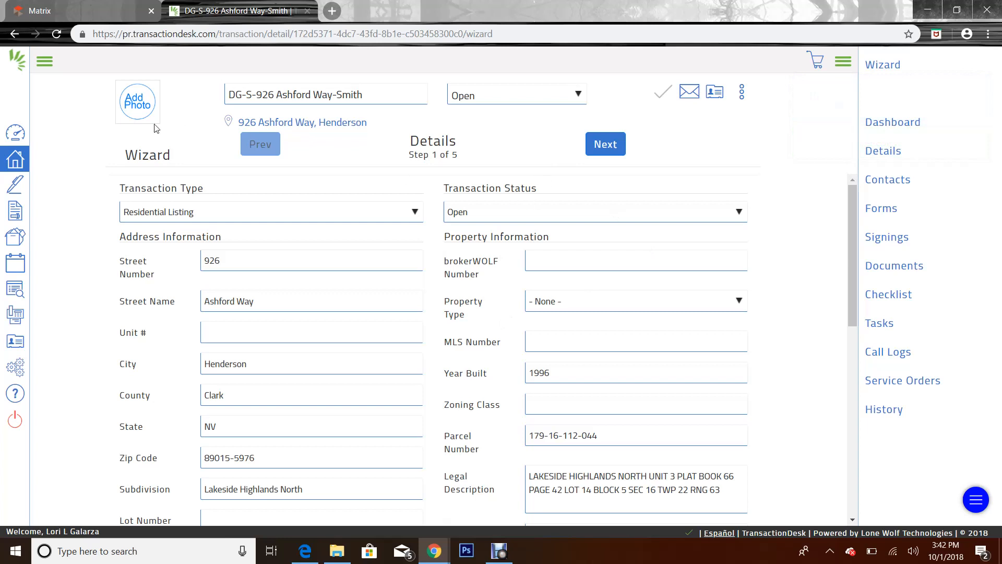
{"action": "left_click", "coordinate": [598, 149]}
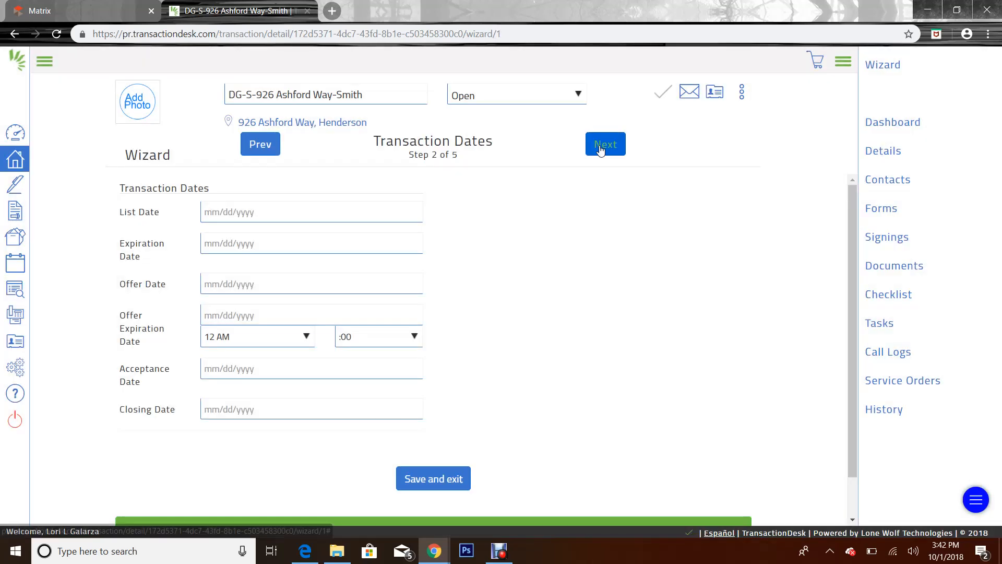
{"action": "left_click", "coordinate": [598, 148]}
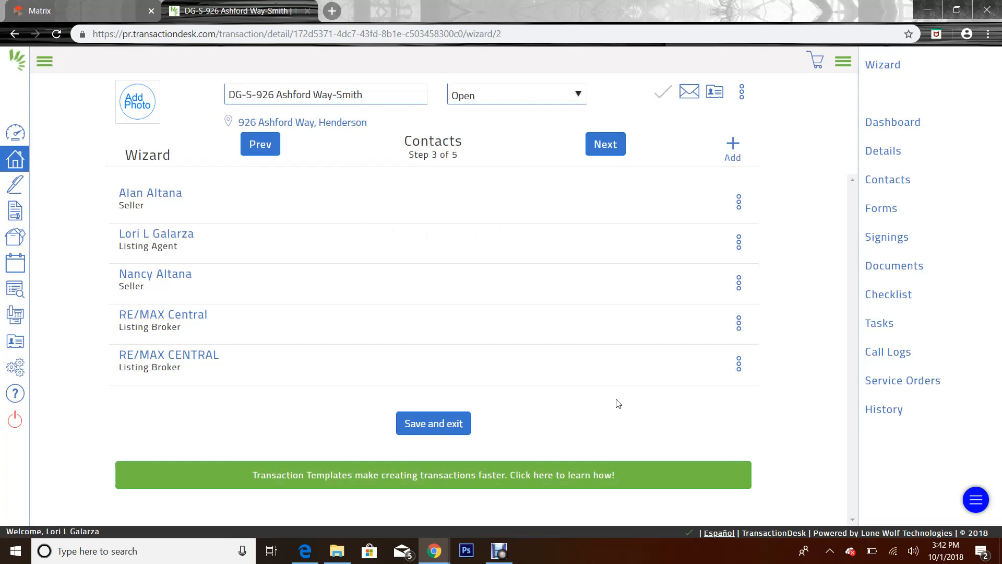
Add and save a Seller contact with the seller's first name, autofilled last name and e-mail
{"action": "left_click", "coordinate": [735, 148]}
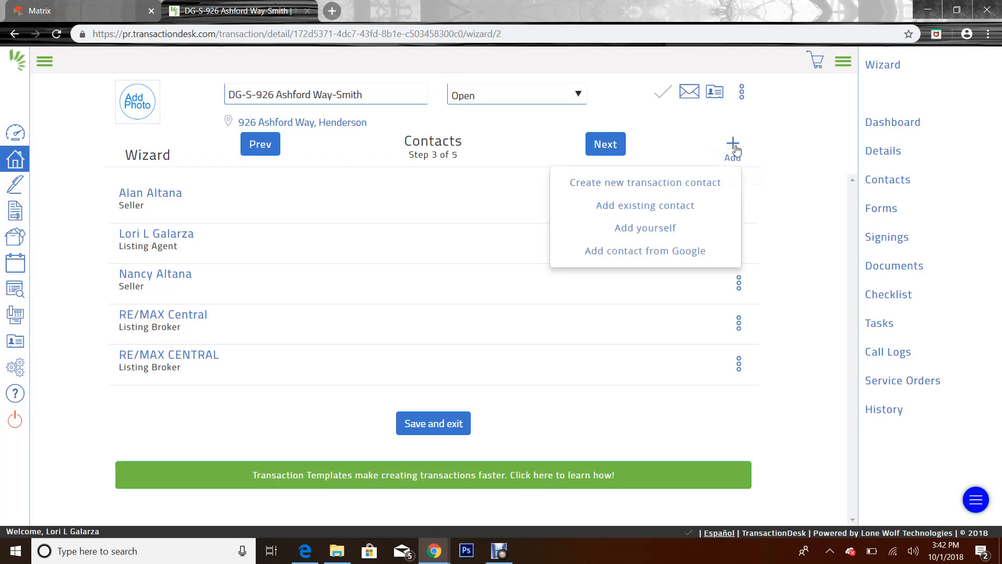
{"action": "left_click", "coordinate": [691, 183]}
{"action": "left_click", "coordinate": [495, 164]}
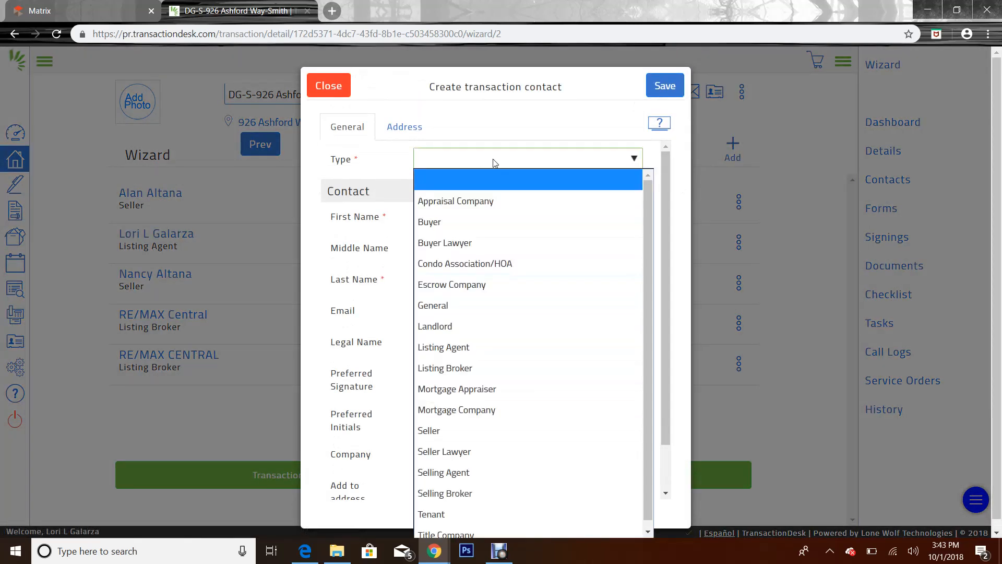
{"action": "left_click", "coordinate": [444, 429]}
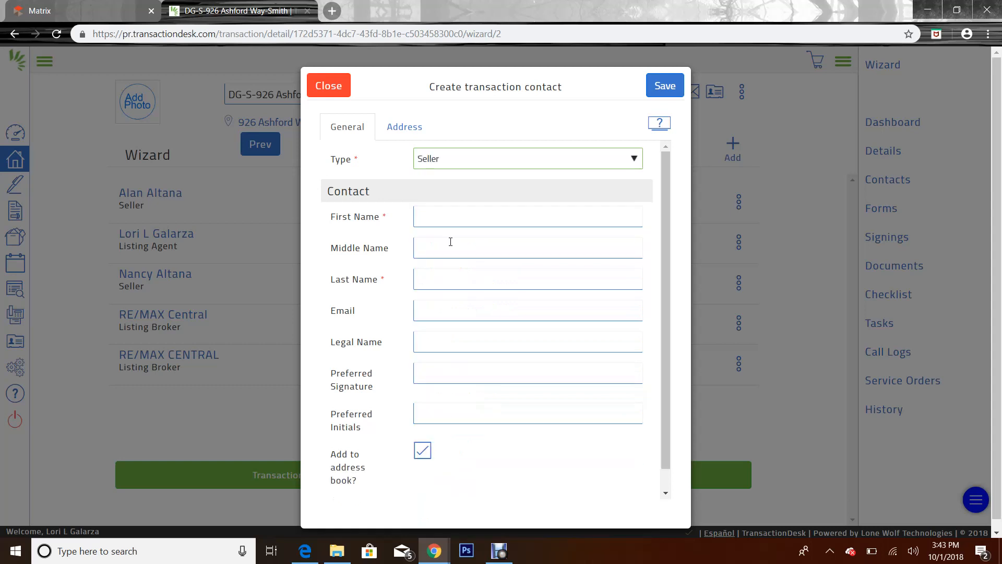
{"action": "left_click", "coordinate": [484, 216]}
{"action": "type", "text": "John"}
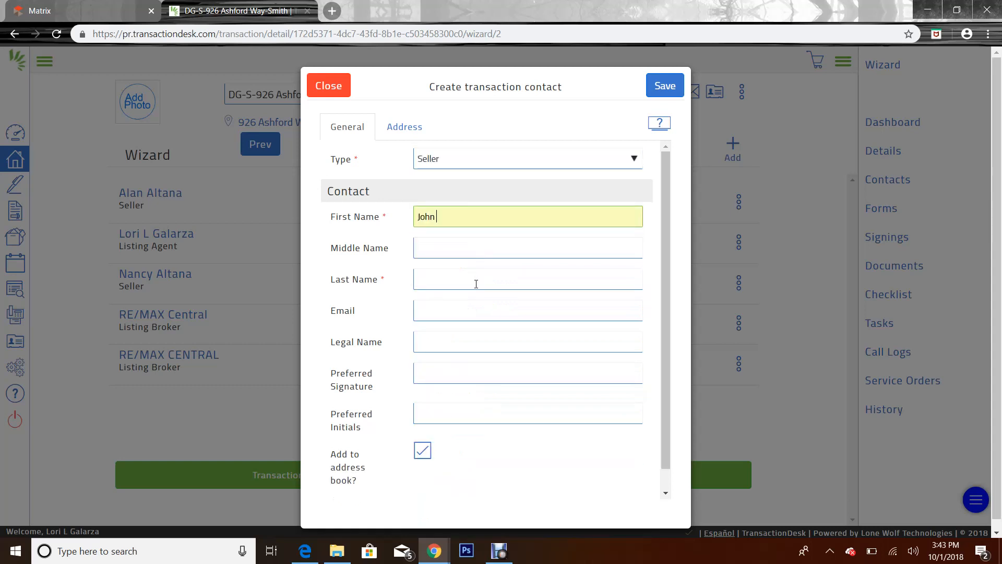
{"action": "left_click", "coordinate": [476, 285]}
{"action": "left_click", "coordinate": [438, 311]}
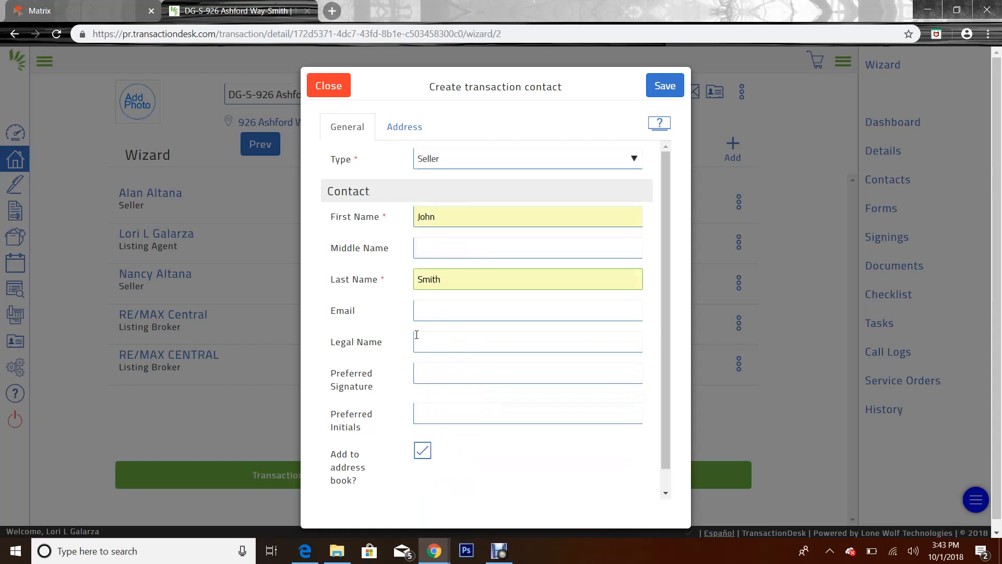
{"action": "left_click", "coordinate": [436, 309]}
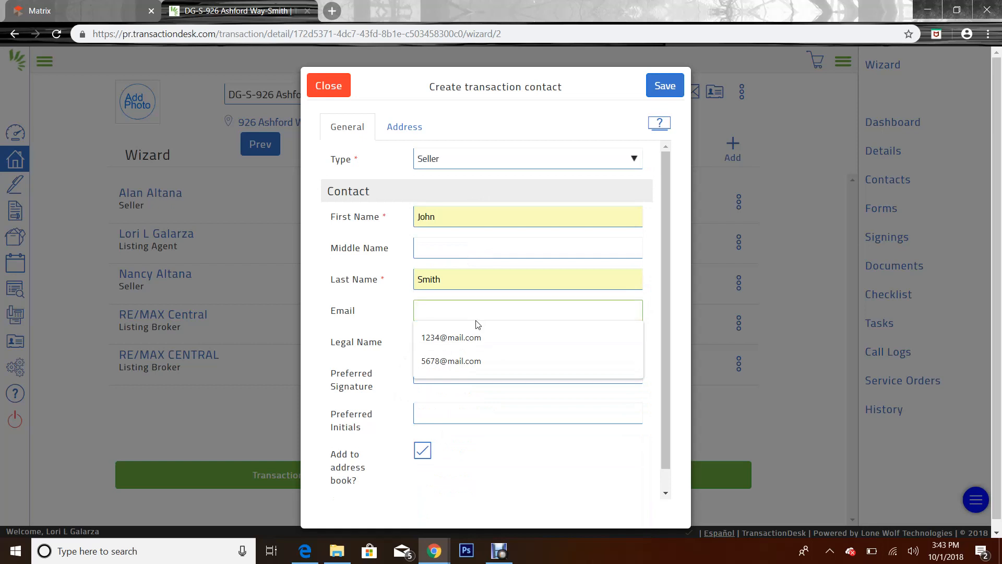
{"action": "left_click", "coordinate": [465, 337]}
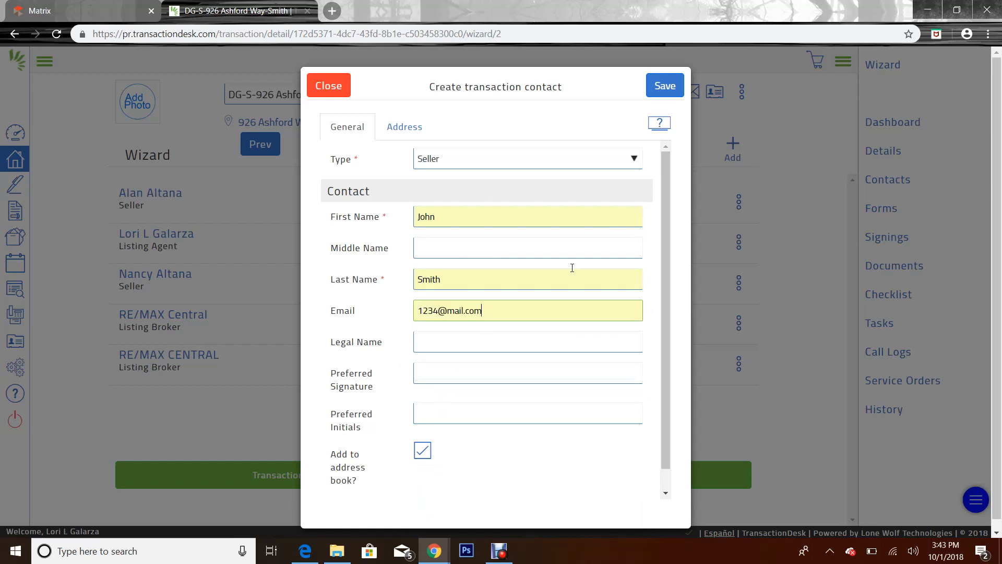
{"action": "left_click", "coordinate": [661, 87]}
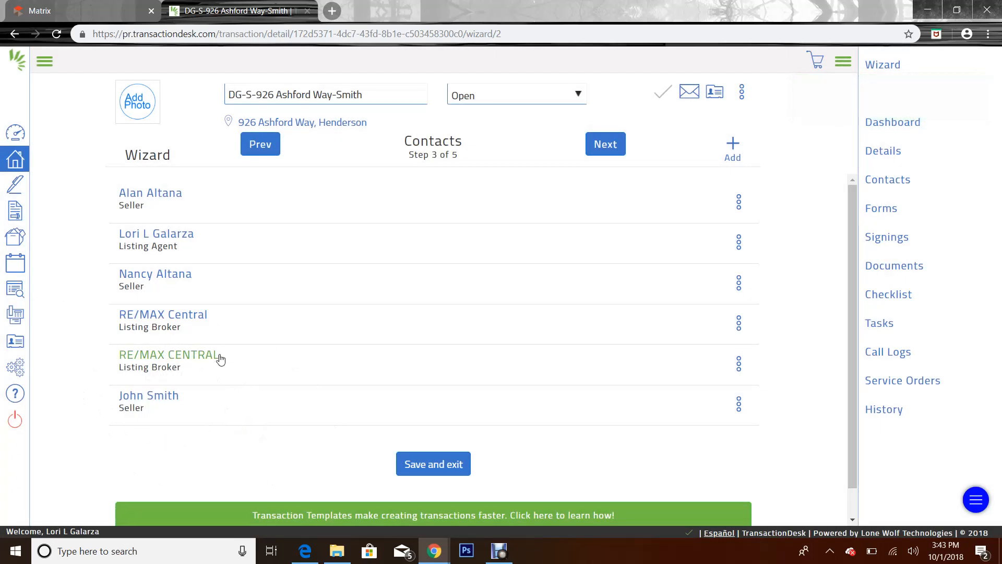
{"action": "left_click", "coordinate": [741, 152]}
{"action": "scroll", "coordinate": [475, 376], "scroll_direction": "down", "scroll_amount": 1}
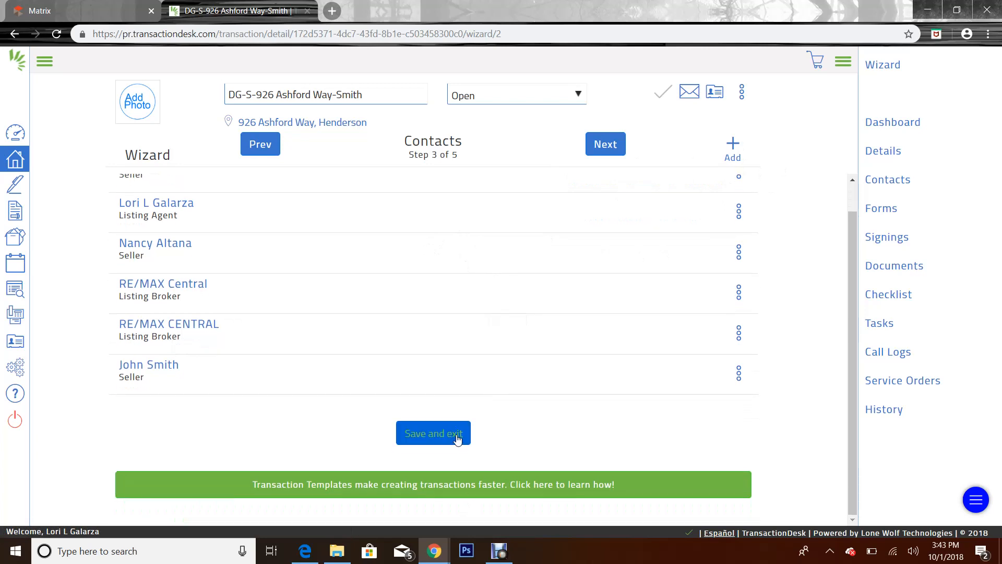
{"action": "left_click", "coordinate": [451, 439]}
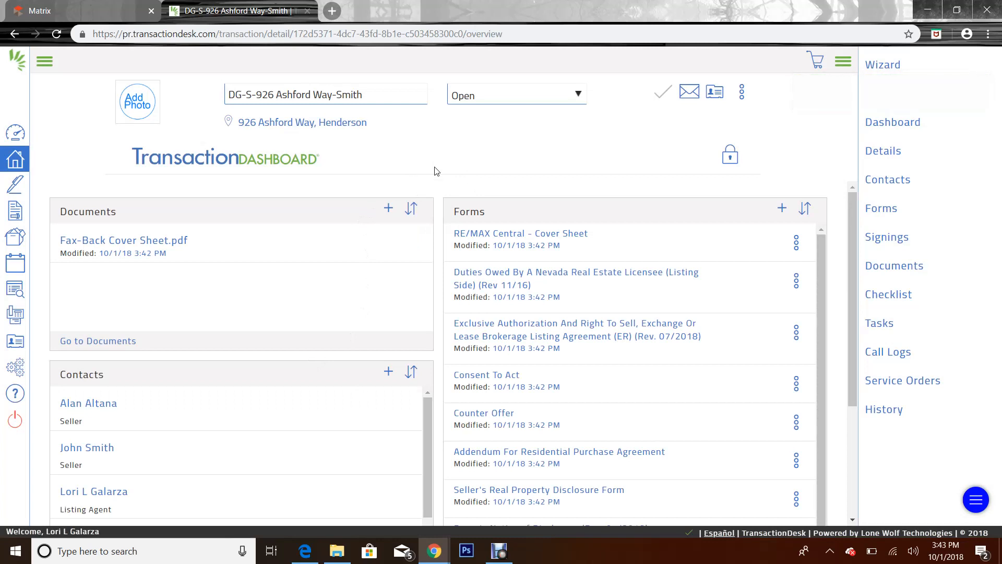
{"action": "scroll", "coordinate": [672, 258], "scroll_direction": "down", "scroll_amount": 1}
{"action": "scroll", "coordinate": [676, 269], "scroll_direction": "down", "scroll_amount": 1}
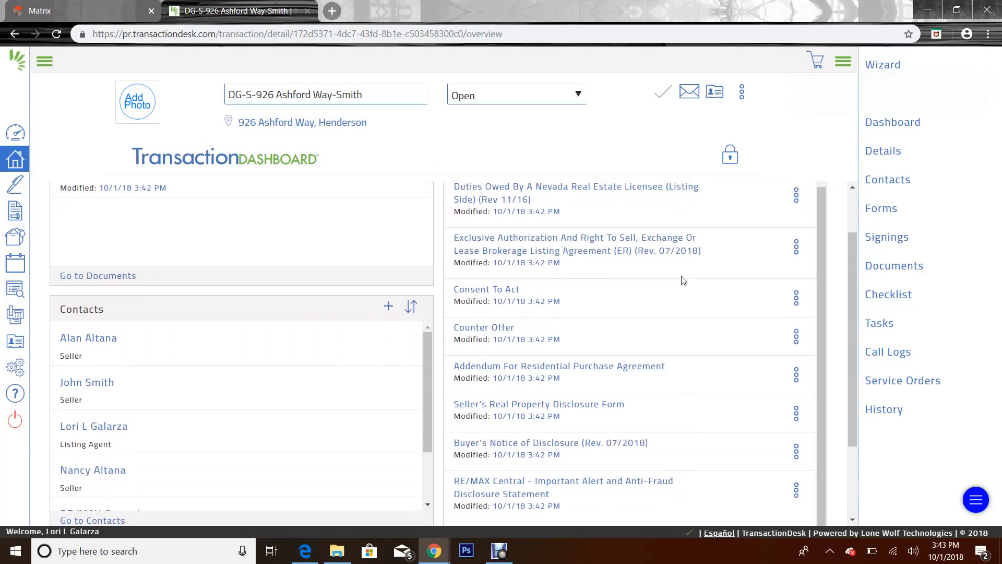
{"action": "scroll", "coordinate": [679, 272], "scroll_direction": "up", "scroll_amount": 3}
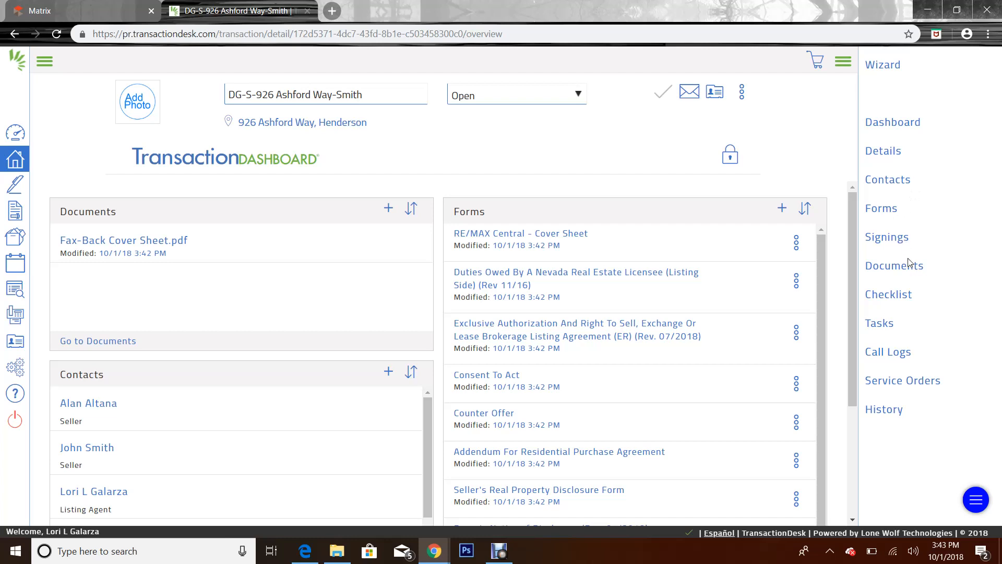
In the Checklist, mark File Front Cover Sheet completed and confirm with Yes
{"action": "left_click", "coordinate": [889, 295]}
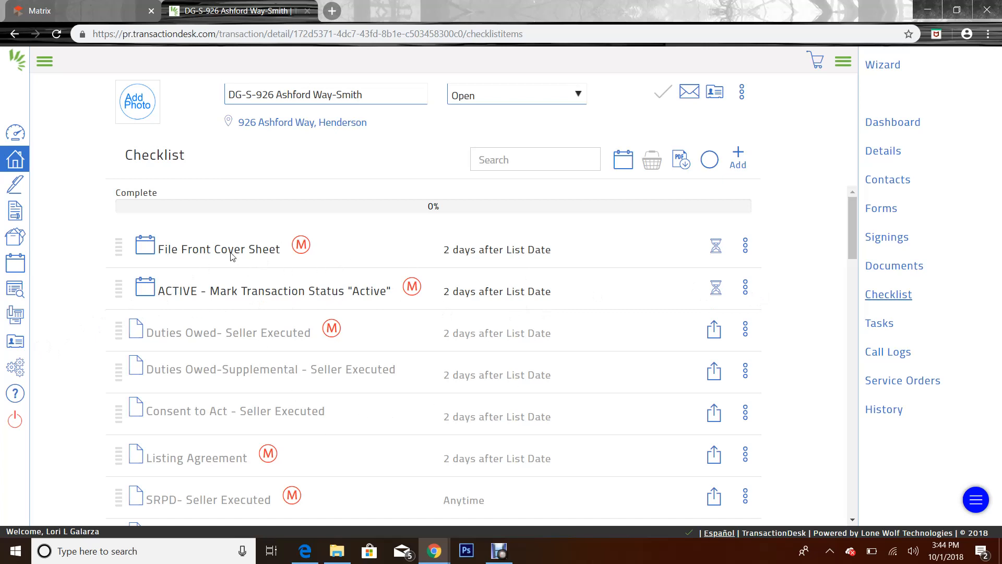
{"action": "scroll", "coordinate": [231, 256], "scroll_direction": "down", "scroll_amount": 5}
{"action": "scroll", "coordinate": [230, 261], "scroll_direction": "up", "scroll_amount": 5}
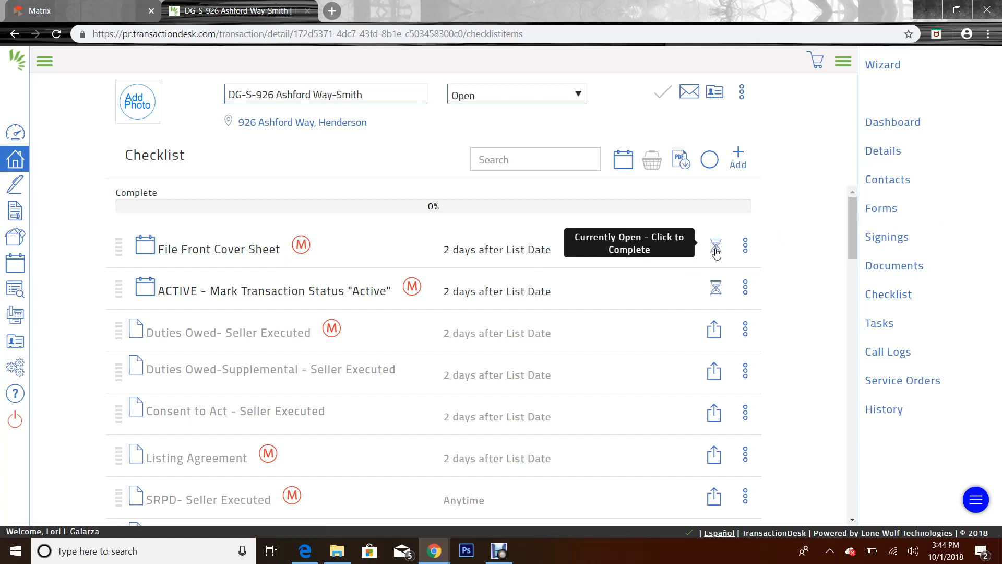
{"action": "left_click", "coordinate": [717, 253]}
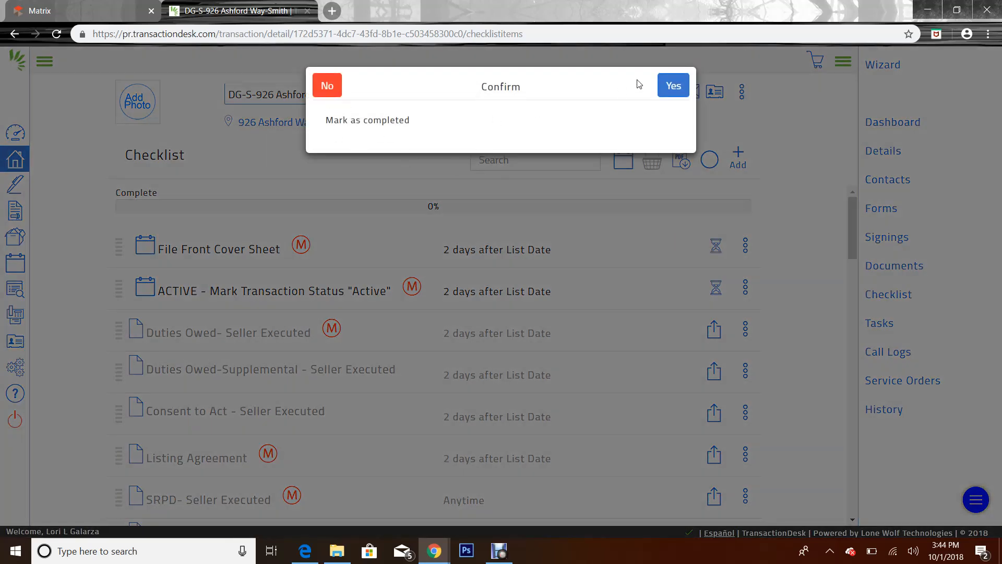
{"action": "left_click", "coordinate": [672, 86]}
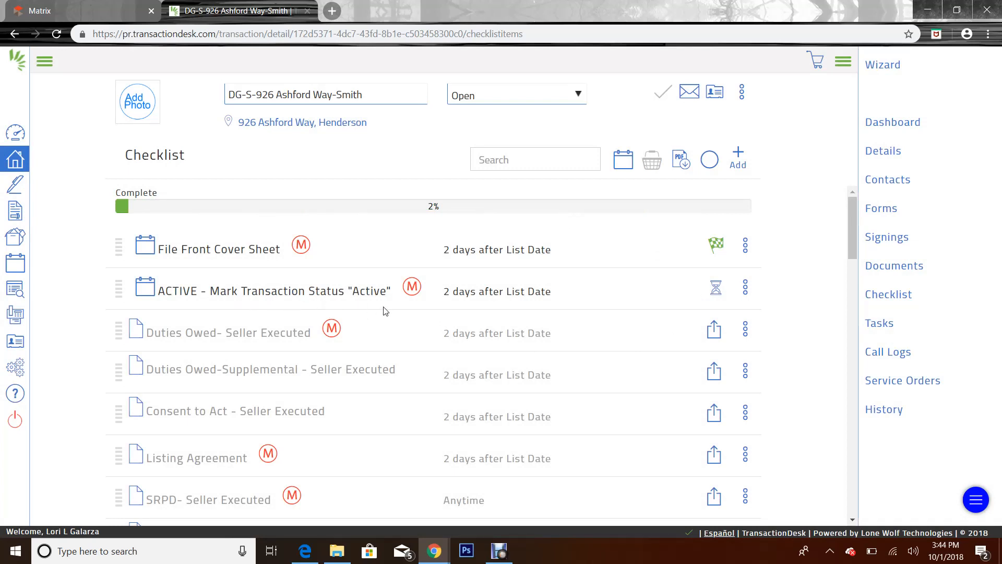
Set the status to Active and confirm completion of the ACTIVE checklist item
{"action": "left_click", "coordinate": [558, 98]}
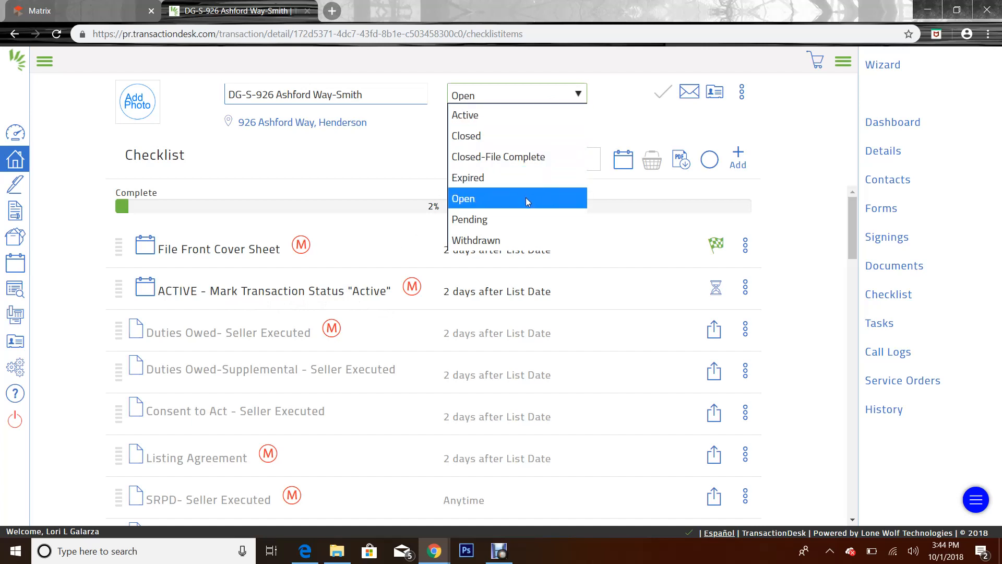
{"action": "left_click", "coordinate": [491, 117]}
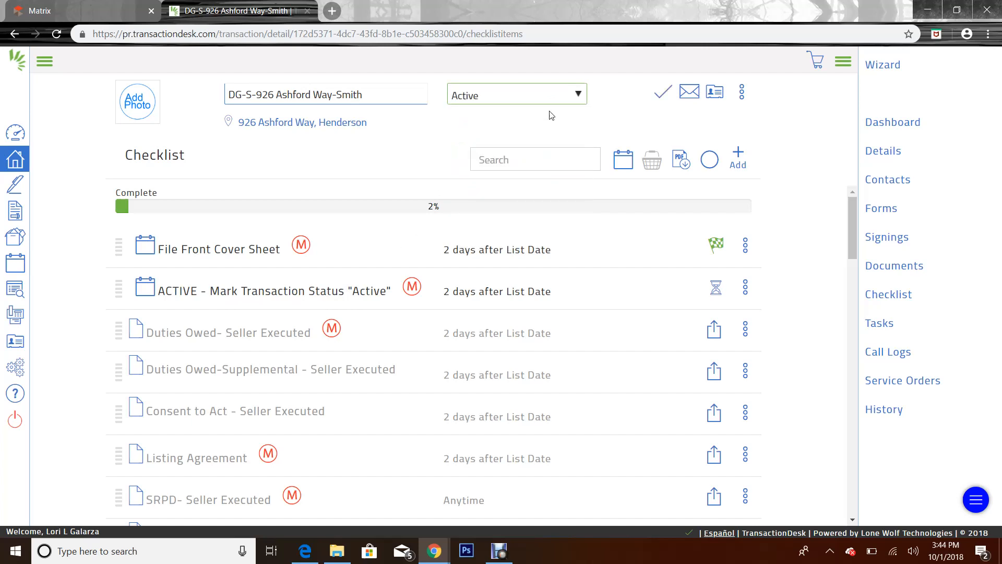
{"action": "left_click", "coordinate": [717, 289]}
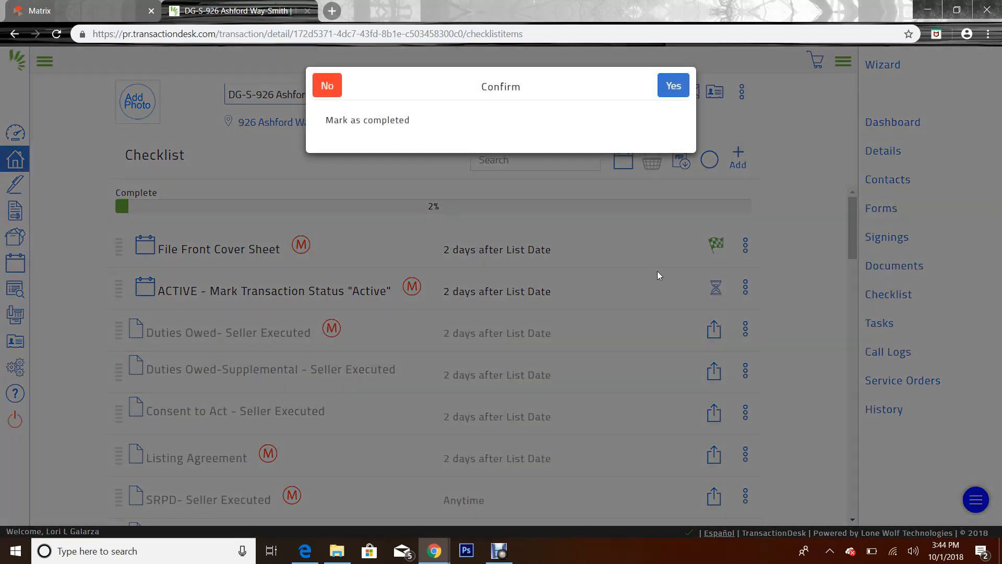
{"action": "left_click", "coordinate": [674, 86]}
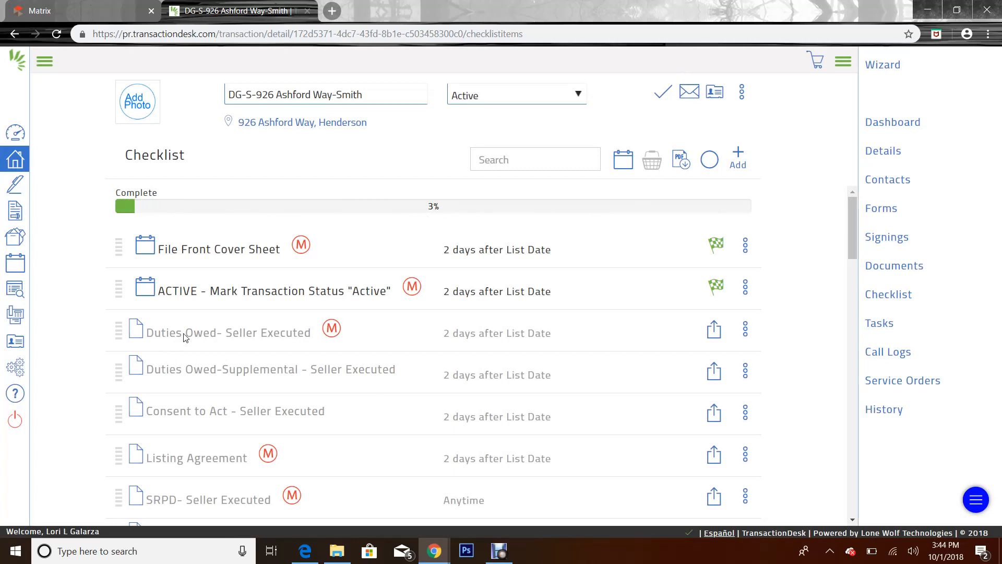
{"action": "scroll", "coordinate": [140, 276], "scroll_direction": "down", "scroll_amount": 1}
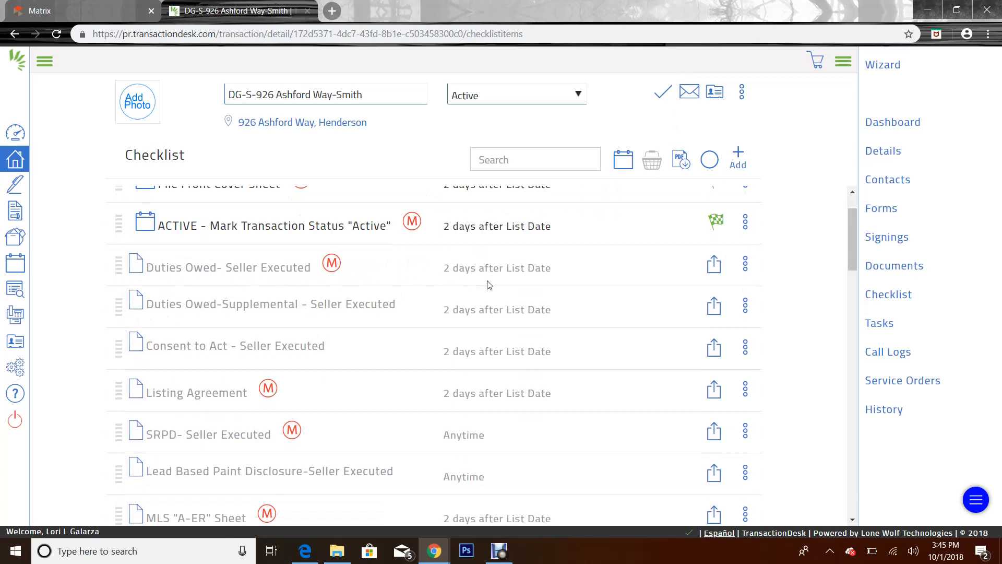
{"action": "left_click", "coordinate": [716, 267]}
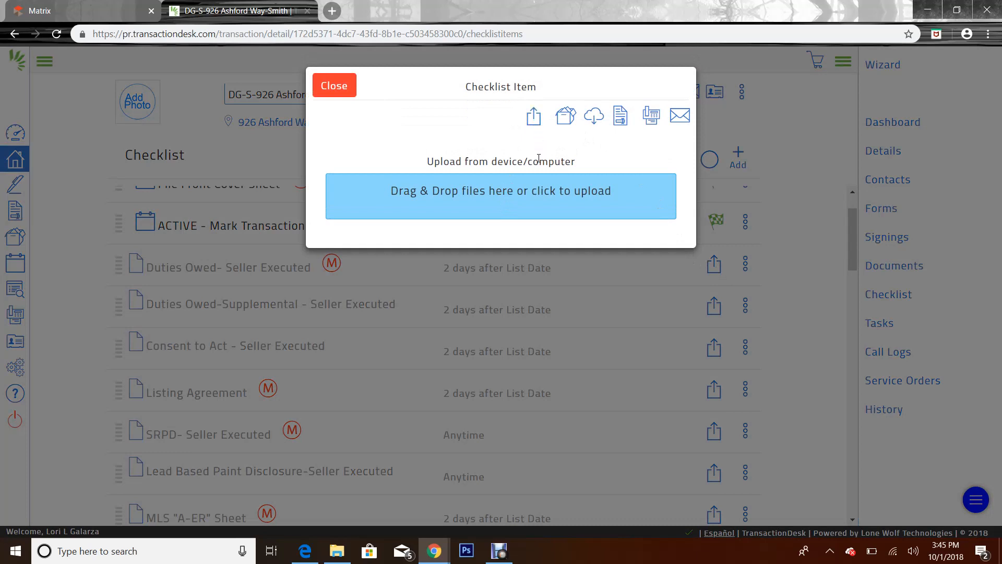
{"action": "left_click", "coordinate": [523, 192]}
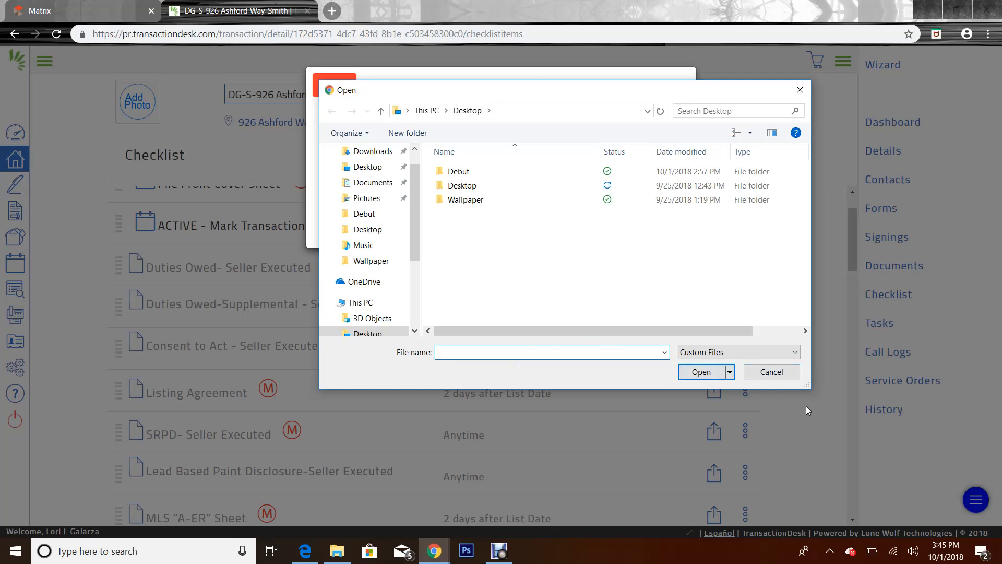
{"action": "left_click", "coordinate": [770, 371]}
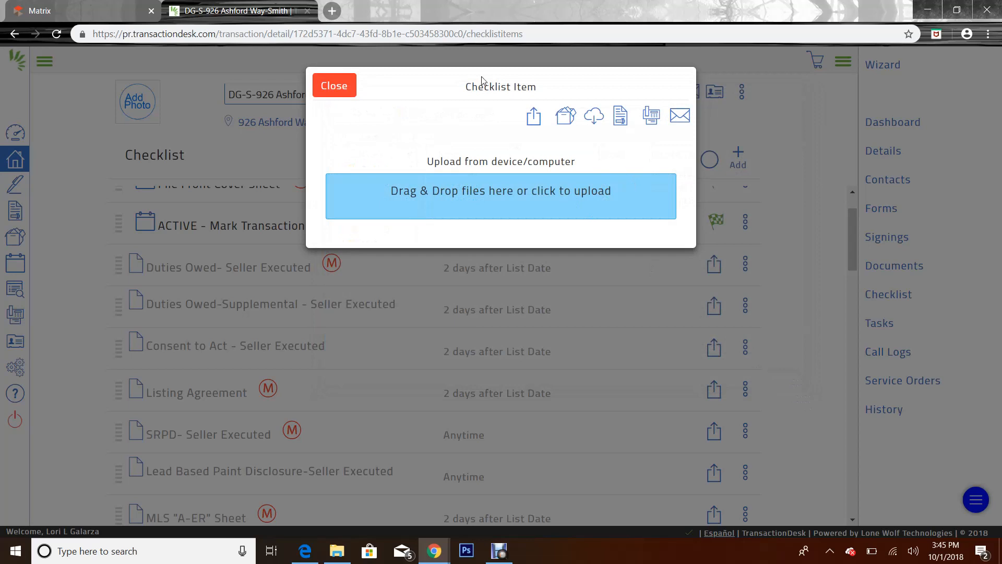
{"action": "left_click", "coordinate": [568, 119]}
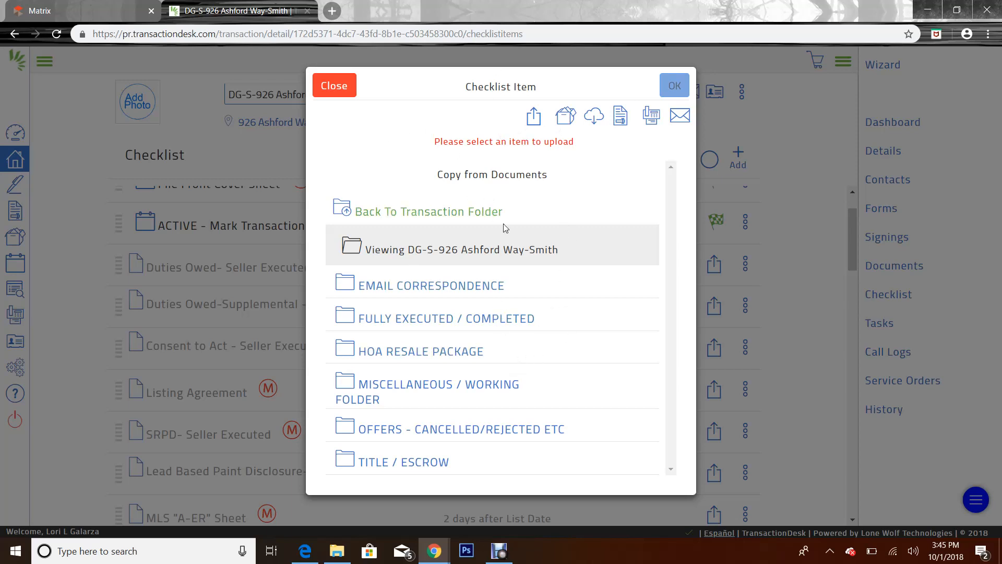
{"action": "left_click", "coordinate": [679, 87]}
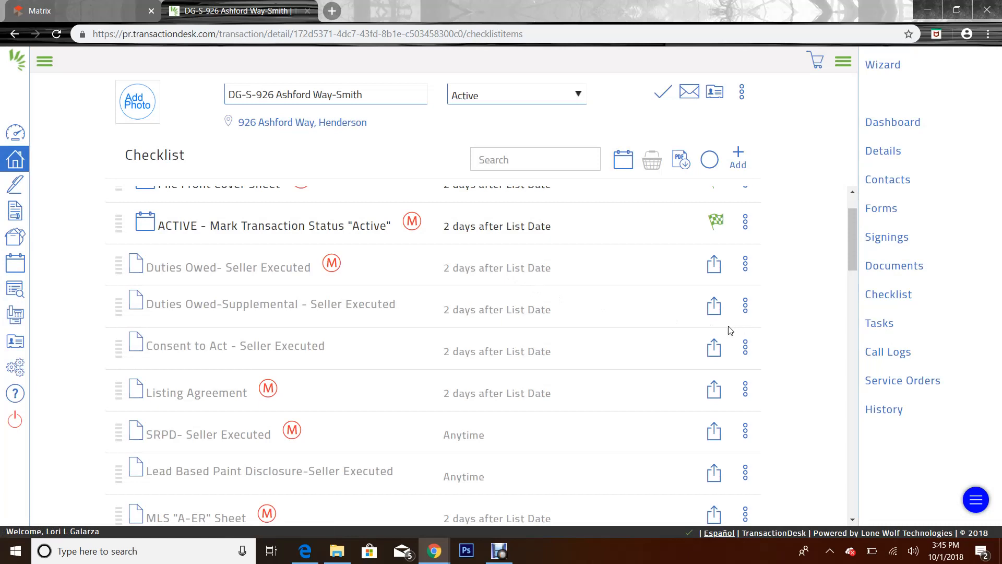
{"action": "scroll", "coordinate": [572, 378], "scroll_direction": "down", "scroll_amount": 10}
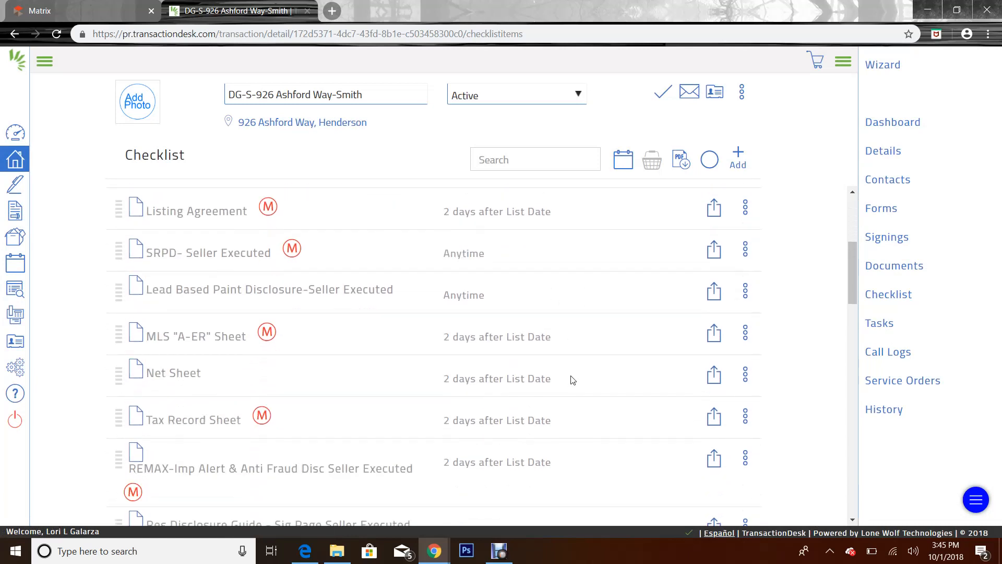
{"action": "scroll", "coordinate": [573, 378], "scroll_direction": "up", "scroll_amount": 11}
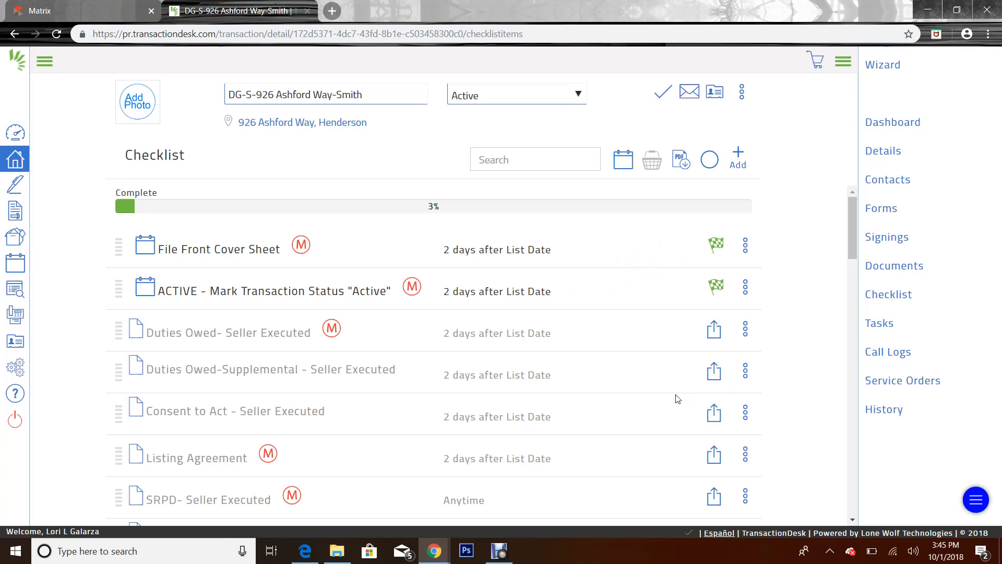
Go back to the Agent Dashboard, answering Yes to save the transaction's changes
{"action": "left_click", "coordinate": [16, 134]}
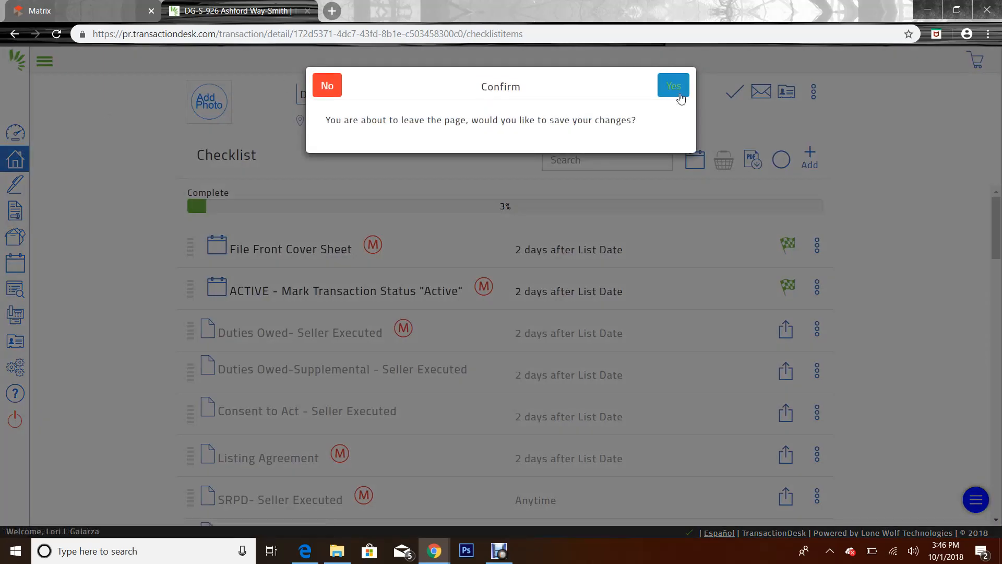
{"action": "left_click", "coordinate": [675, 87]}
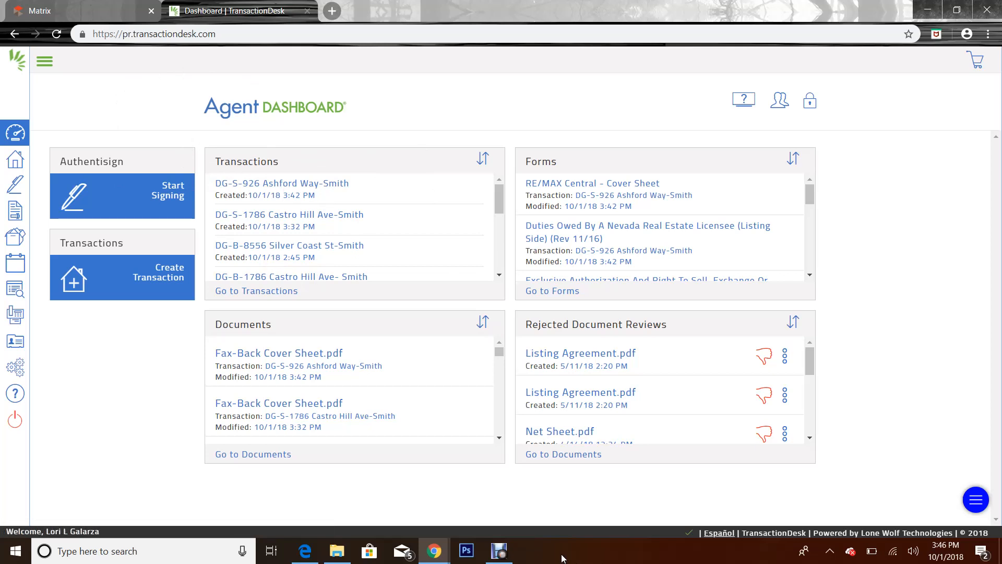
{"action": "left_click", "coordinate": [500, 551]}
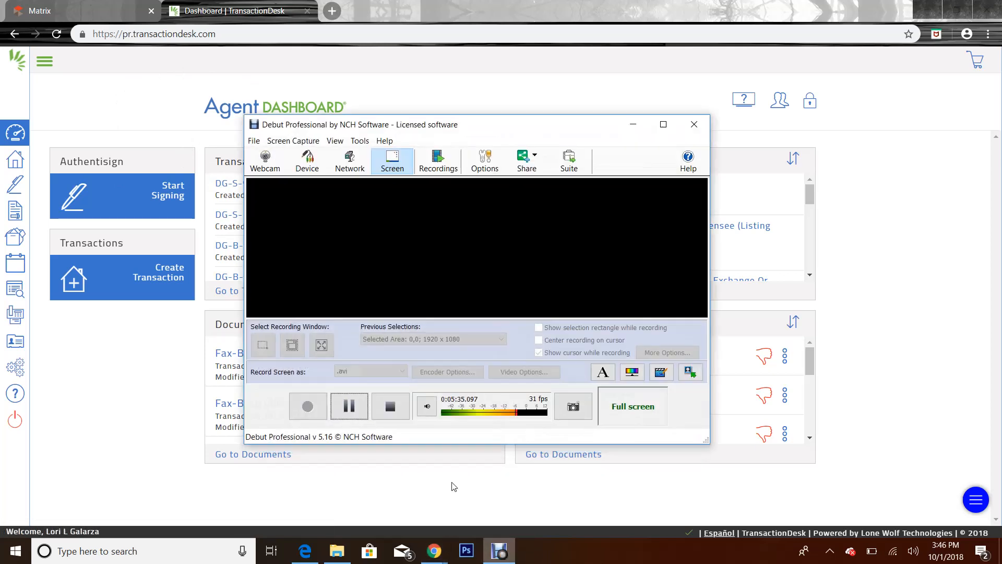